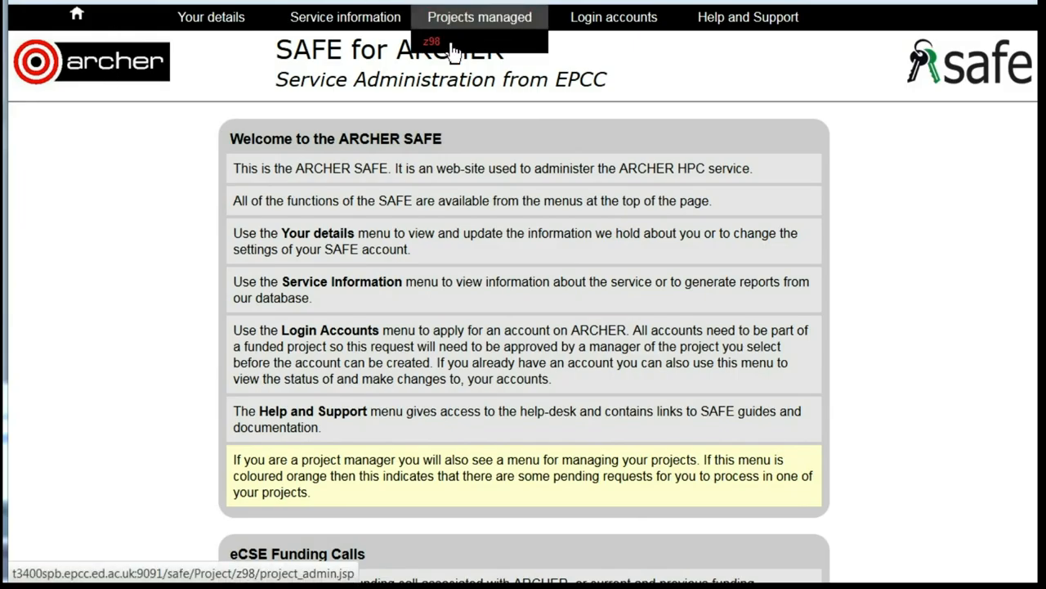
Open project z98 from Projects managed and start its Update ProjectManager form.
left_click(434, 40)
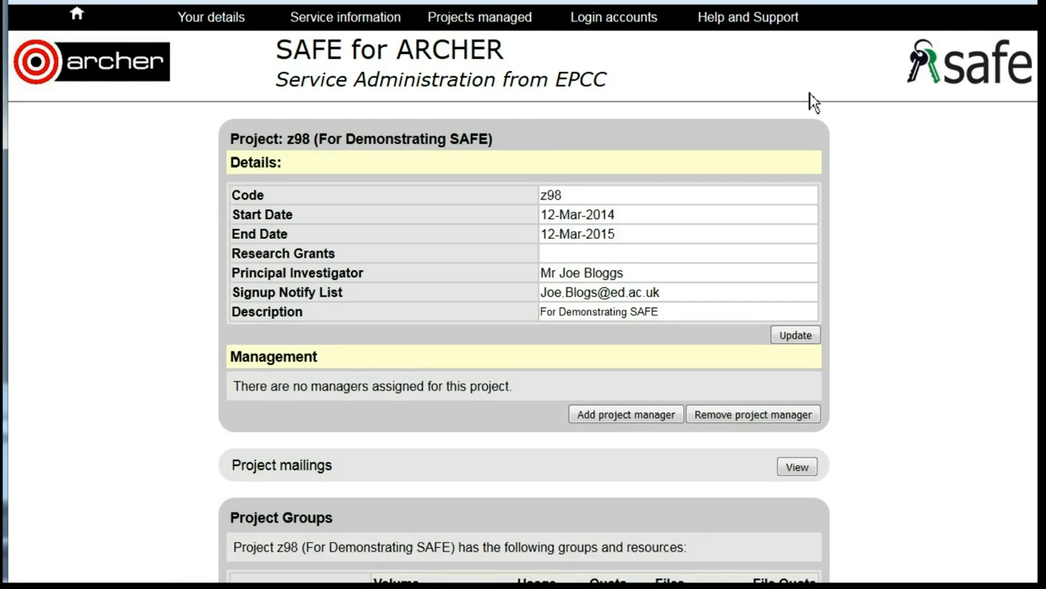
left_click(796, 335)
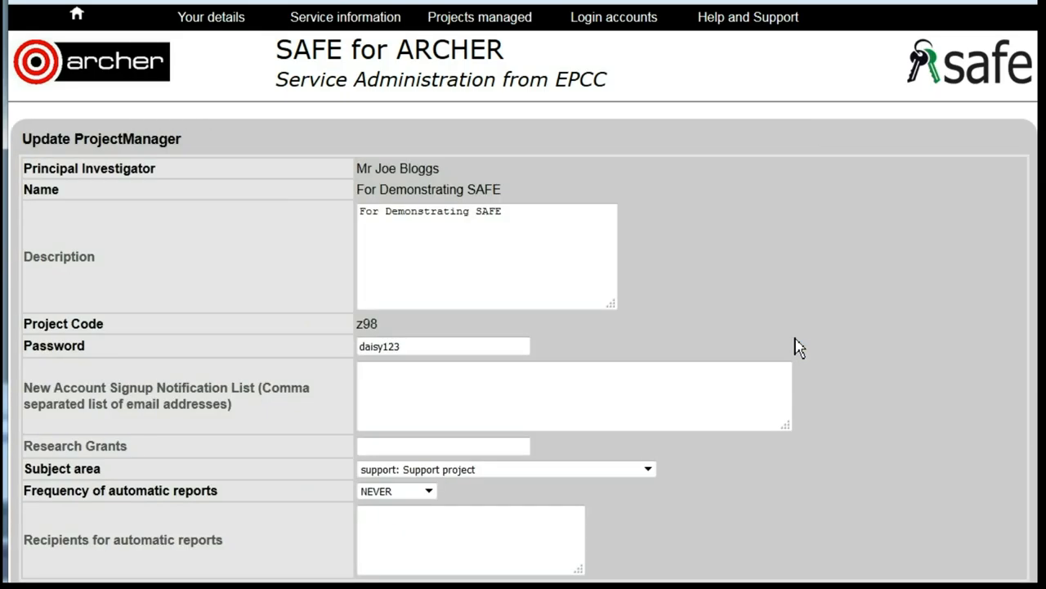
scroll(799, 347, "down", 3)
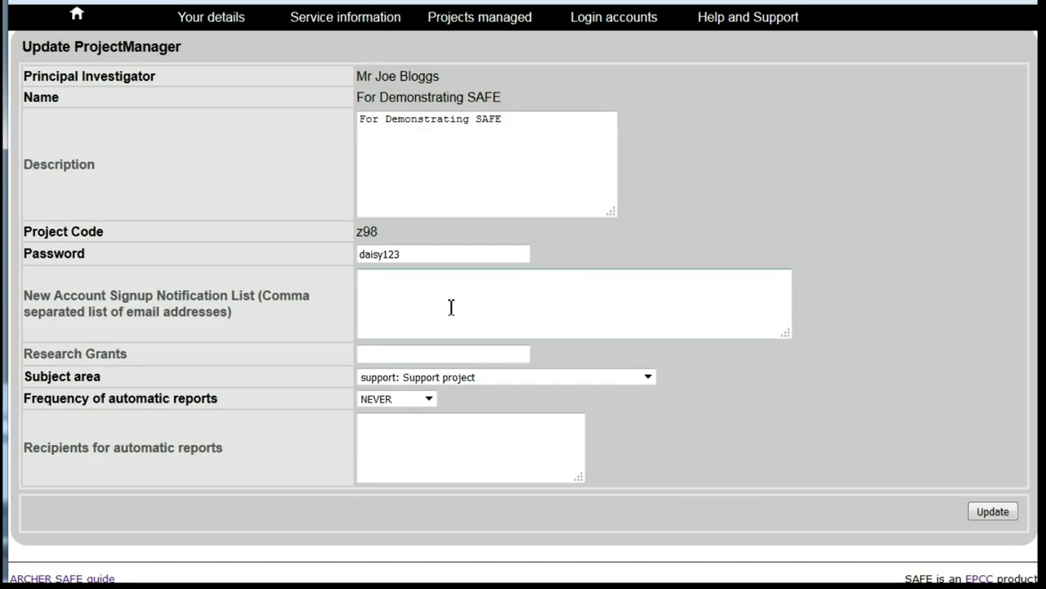
Enter an email address in the New Account Signup Notification List field.
left_click(441, 304)
Submit the Update ProjectManager form to save project z98's new settings.
left_click(994, 512)
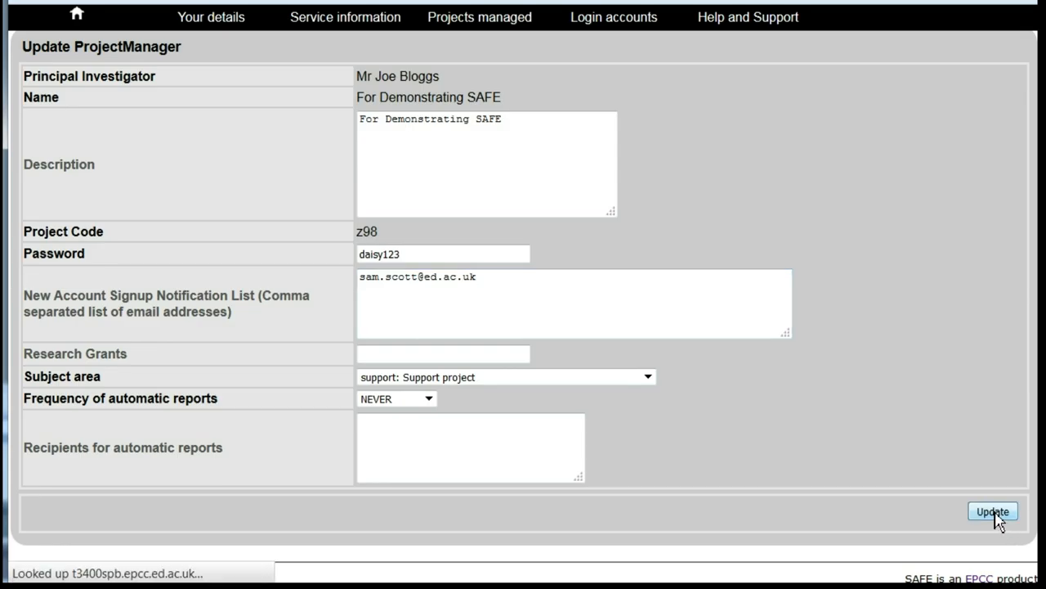